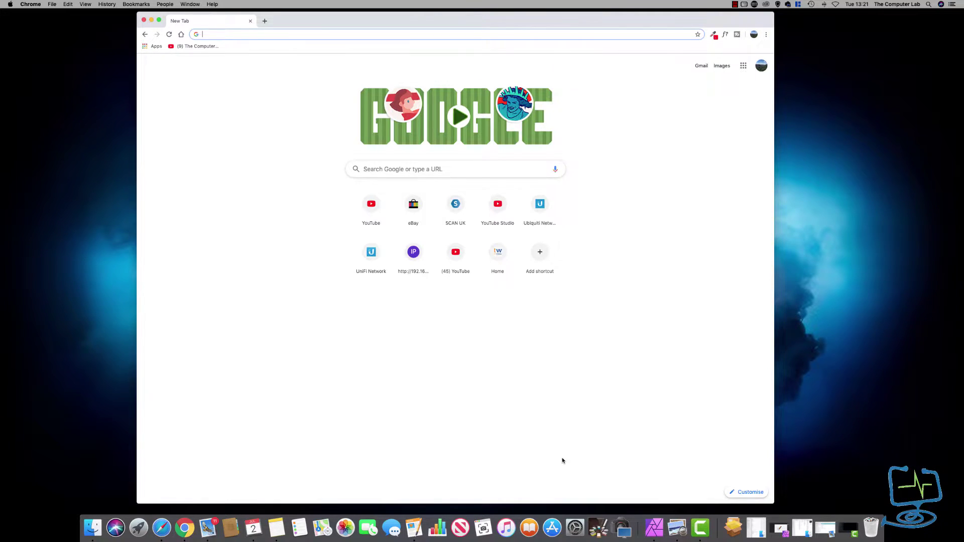
Launch UniFi Controller from Launchpad and place its window beside the Chrome window
key(F4)
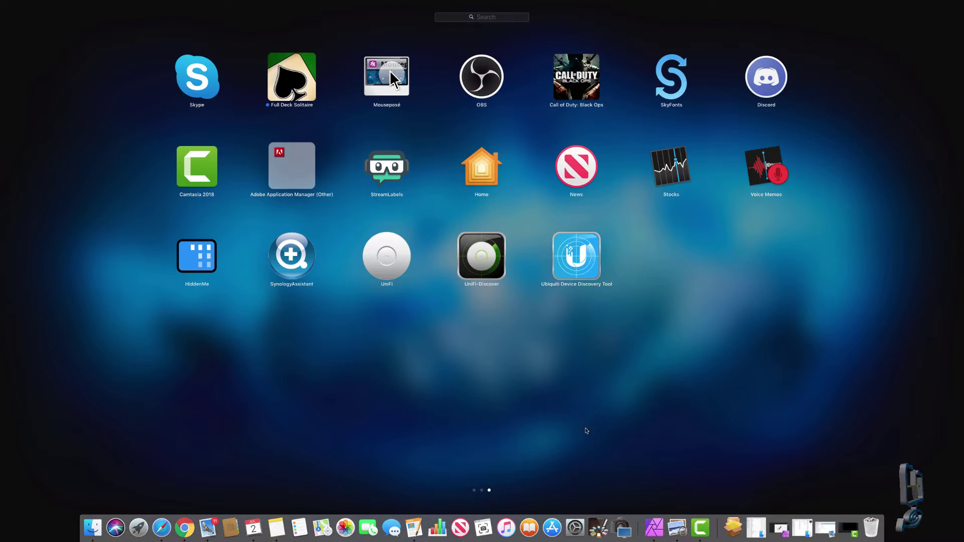
click(387, 256)
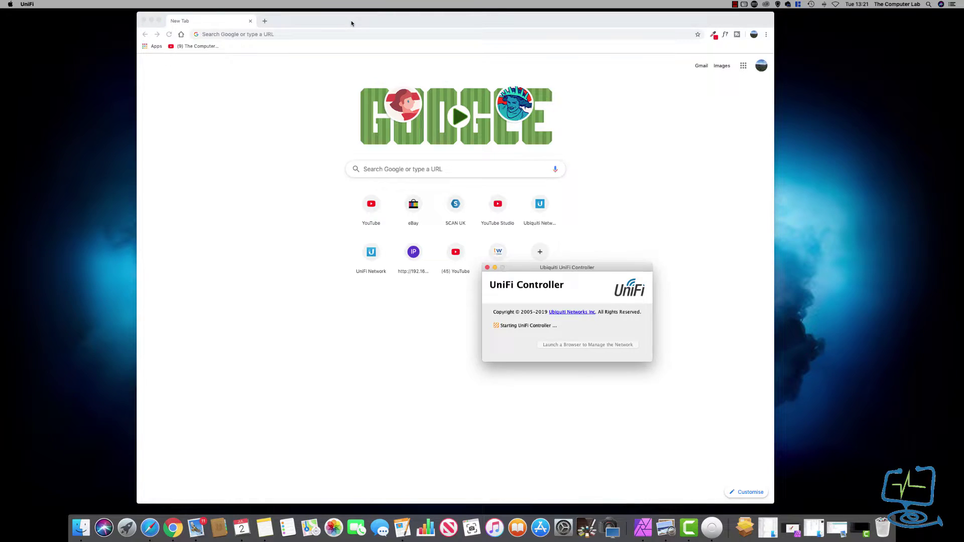
drag(351, 21, 185, 30)
click(631, 271)
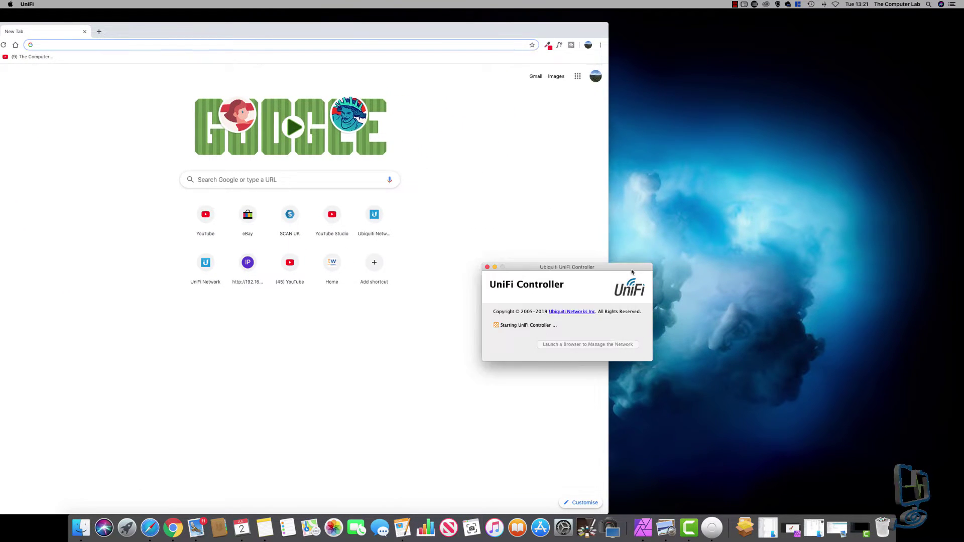
drag(631, 271, 860, 165)
drag(454, 29, 526, 23)
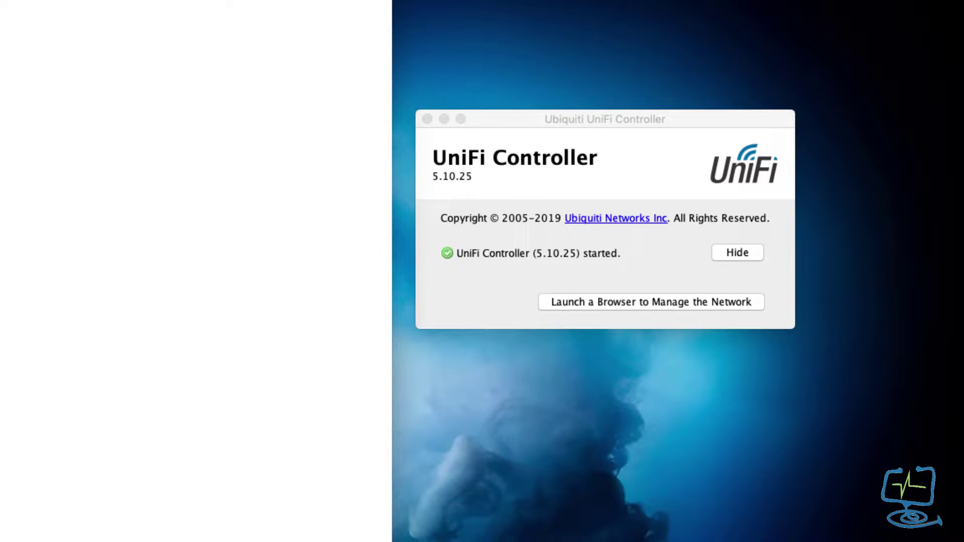
Open the network management page in the browser and sign in with the account credentials
click(620, 300)
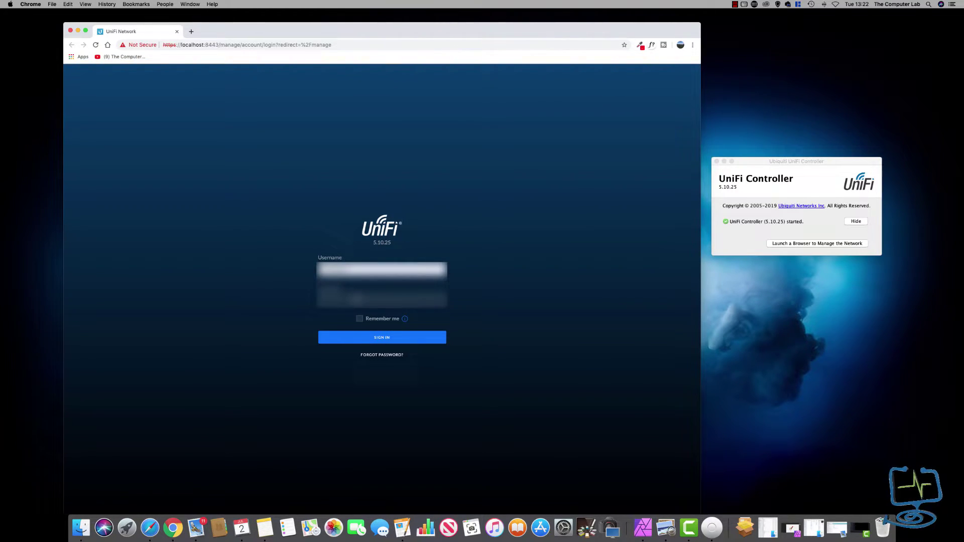
click(357, 299)
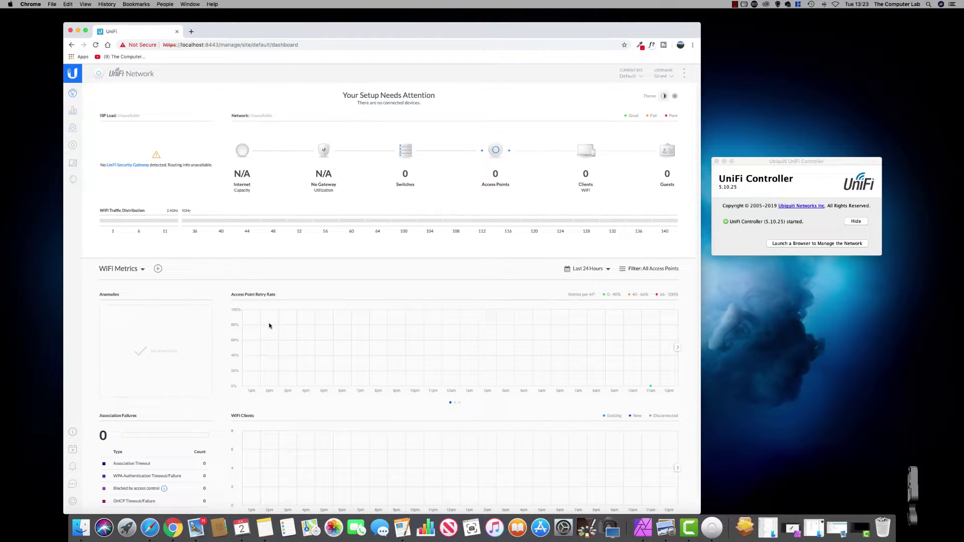
Hide the UniFi Controller launcher window and move Chrome with the dashboard into place
click(787, 161)
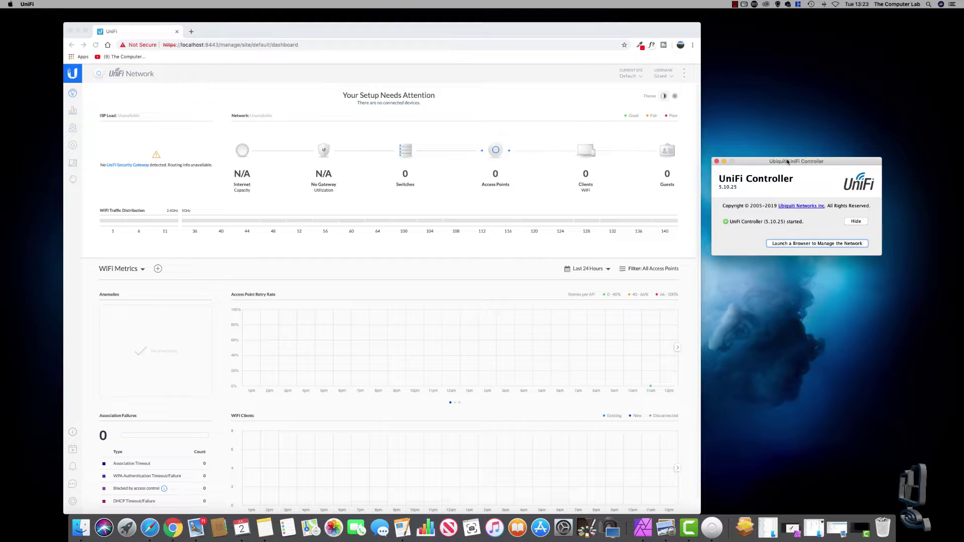
click(856, 222)
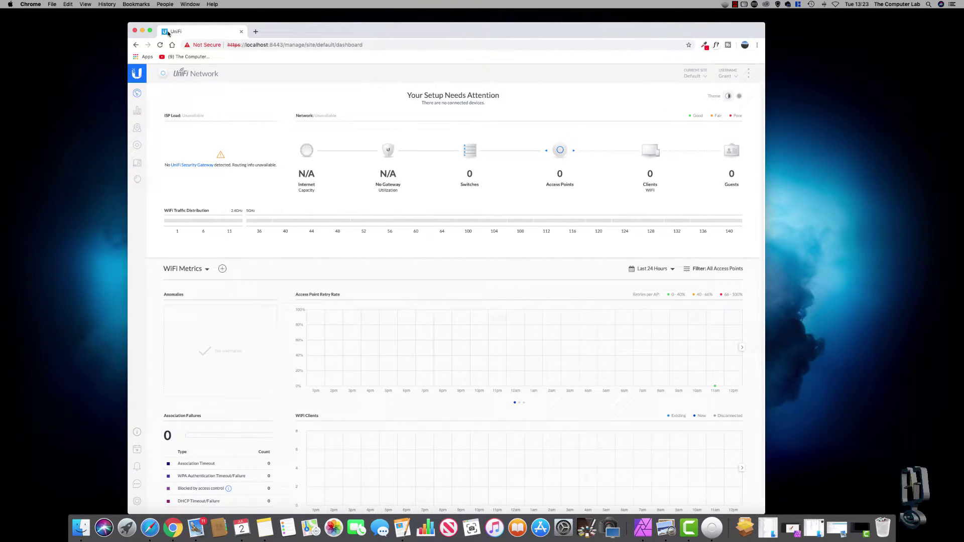
drag(317, 36, 321, 69)
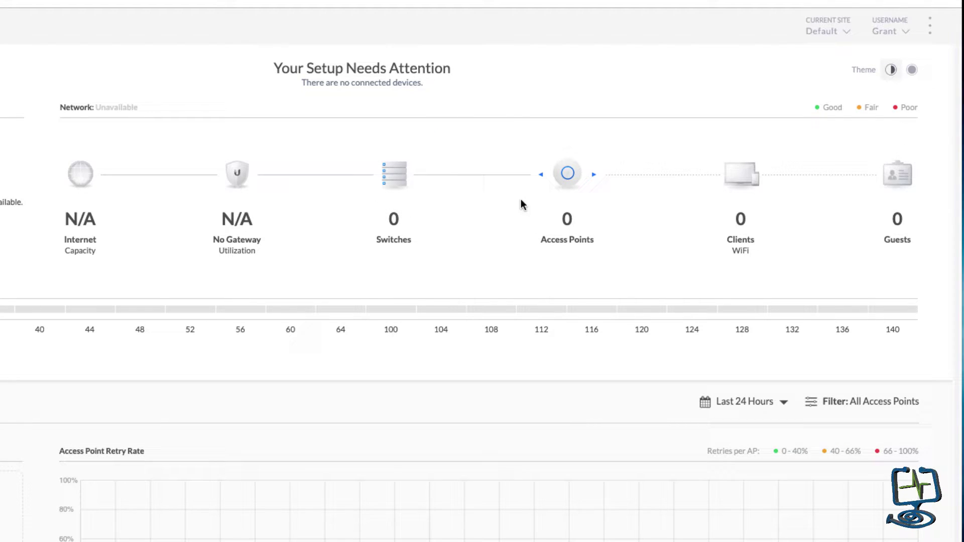
In Devices, open the pending UAP-AC-LR access point and adopt it into the controller
click(568, 172)
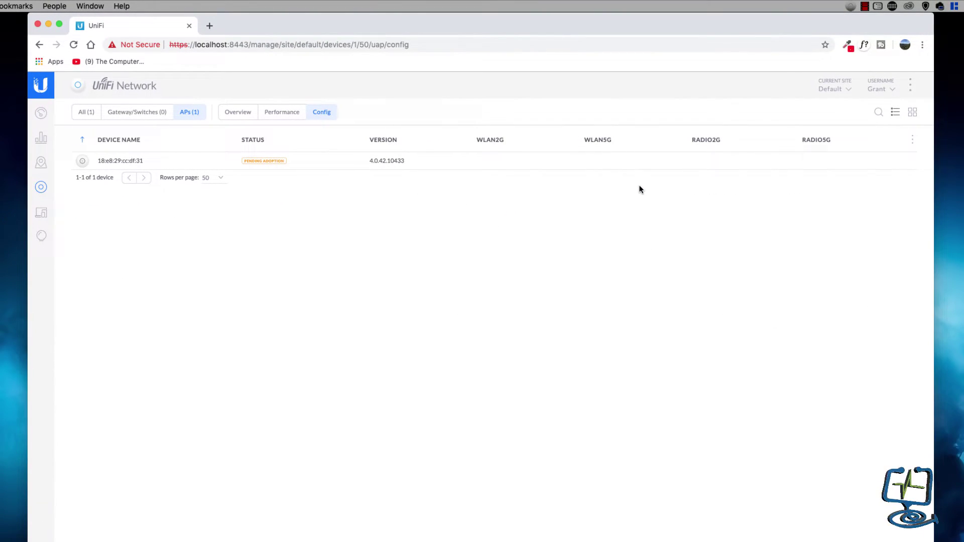
mouse_move(289, 170)
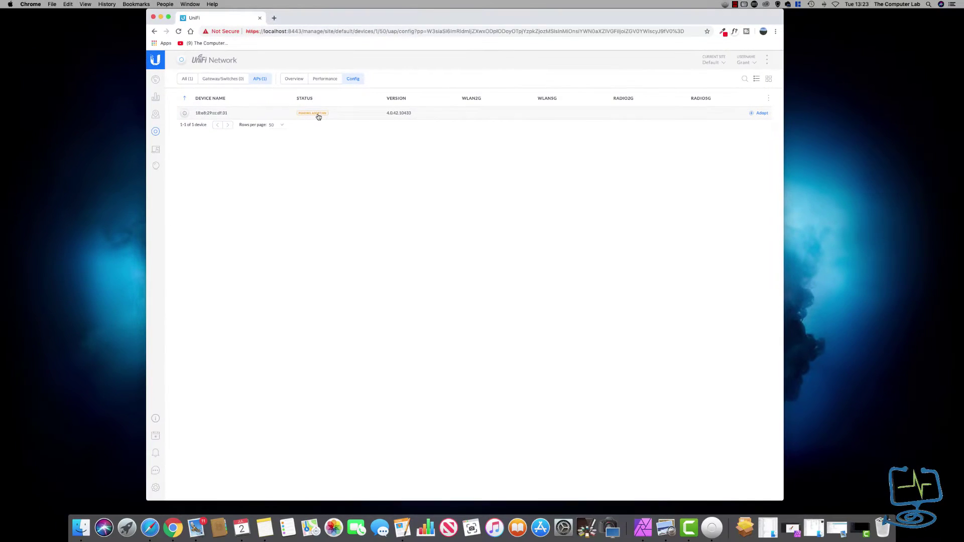
click(246, 201)
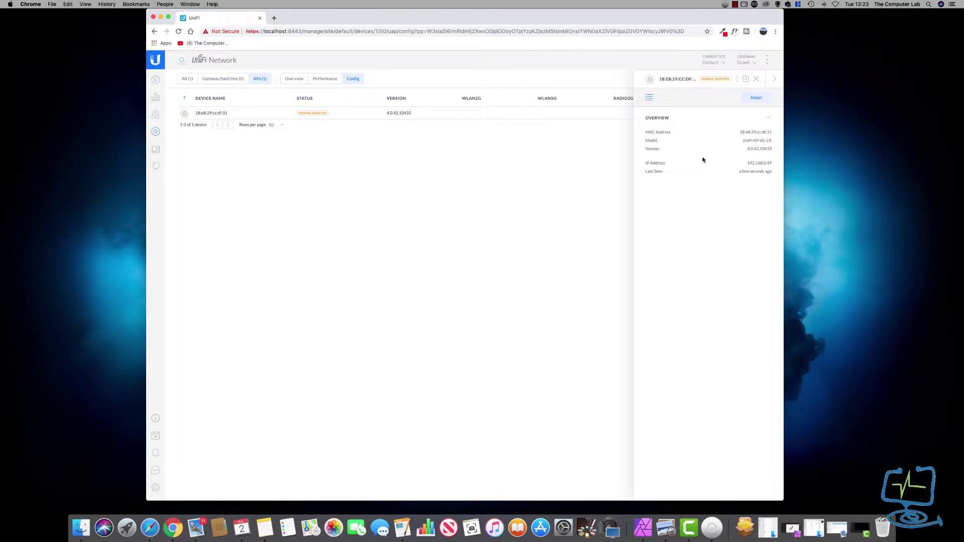
click(757, 100)
click(759, 99)
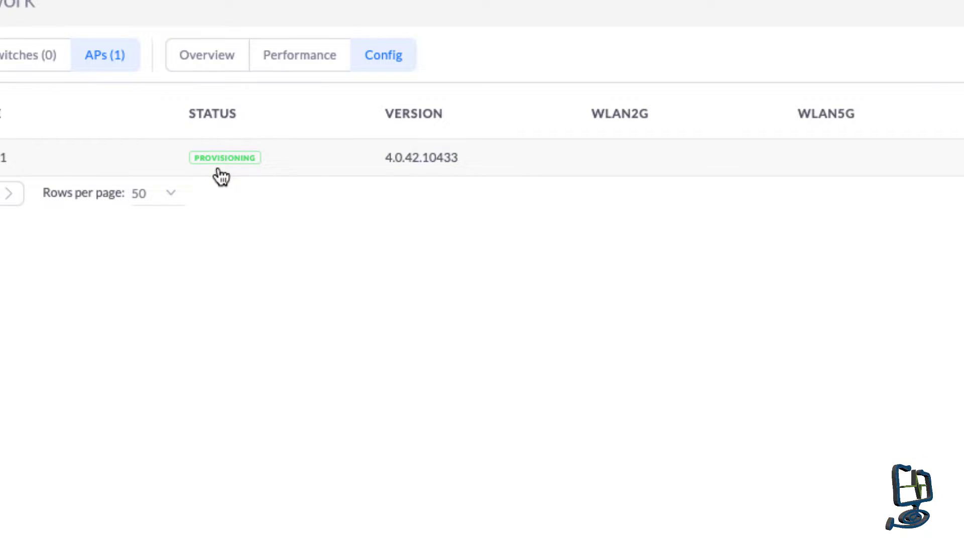
Review the access point's panel, confirm 1 access point on the Dashboard, and return to Devices
click(221, 175)
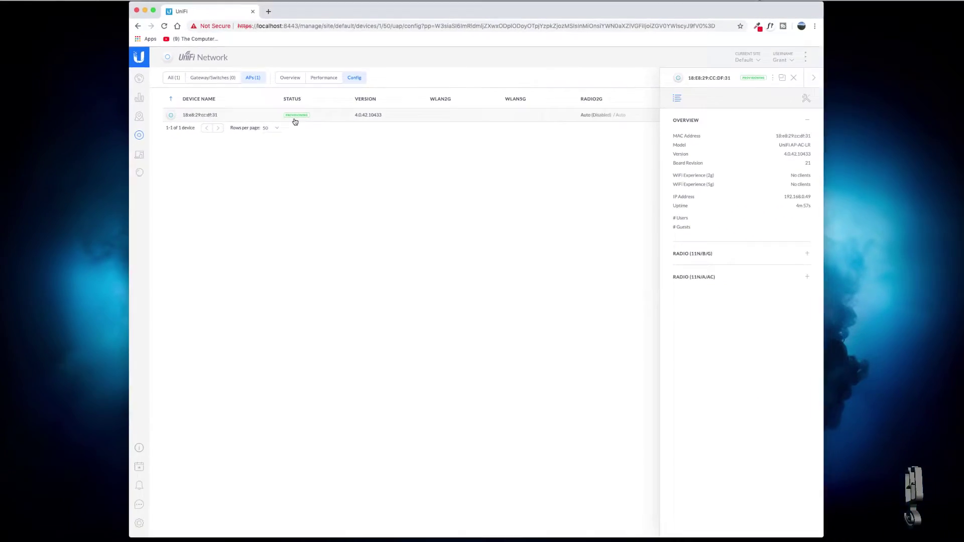
click(522, 307)
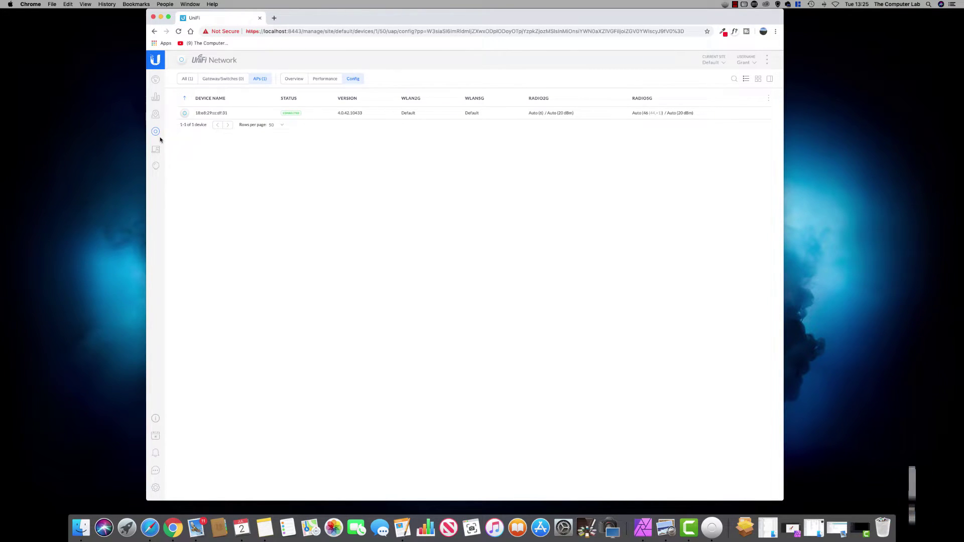
click(156, 83)
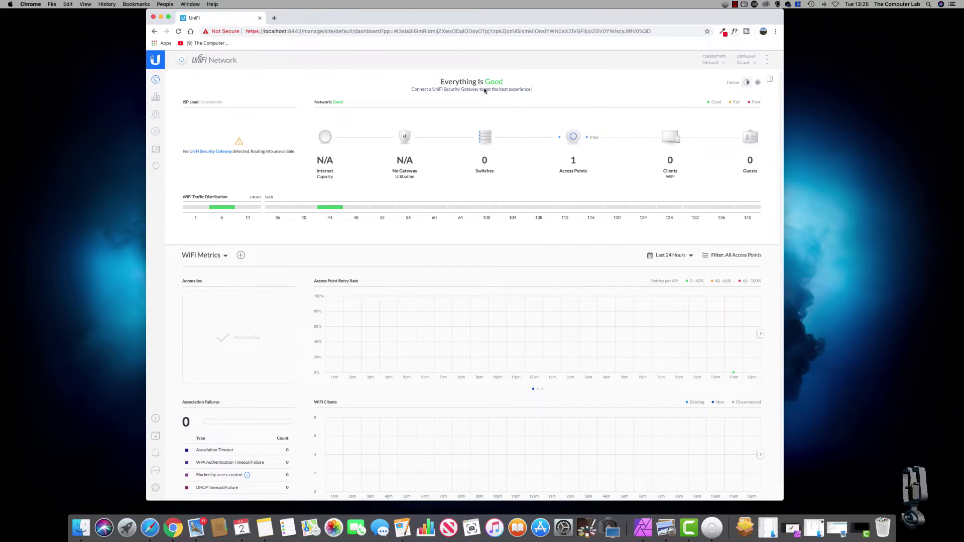
mouse_move(223, 210)
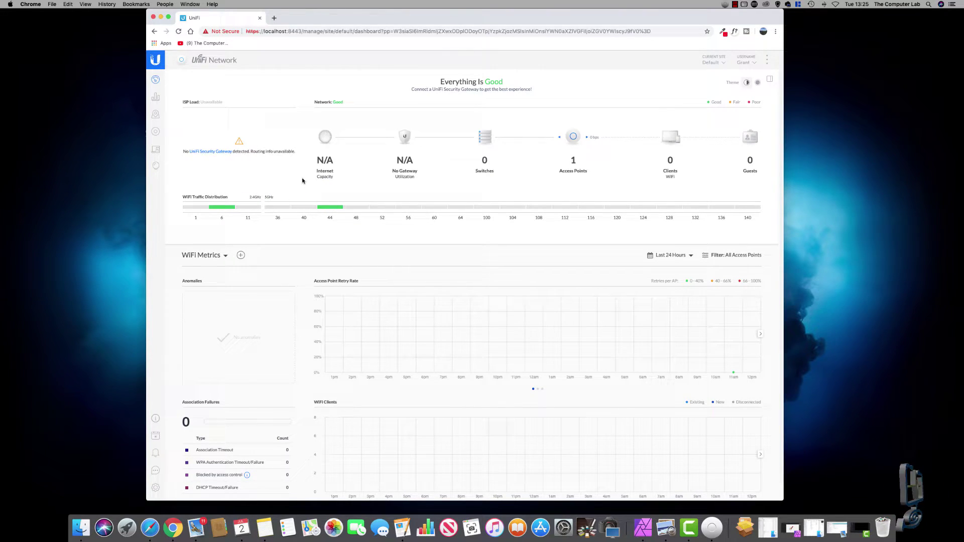
click(156, 133)
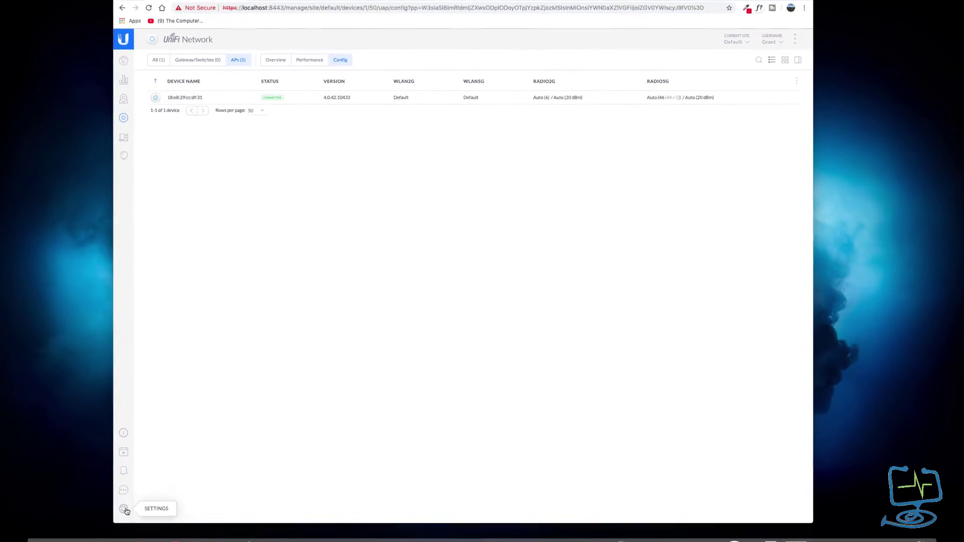
Go to Settings > Wireless Networks and start a new wireless network
click(124, 509)
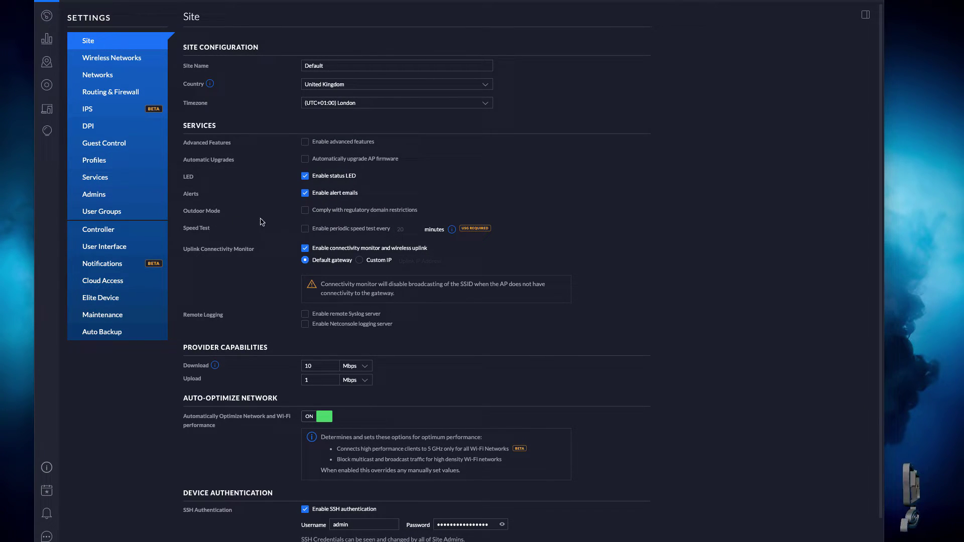
click(122, 62)
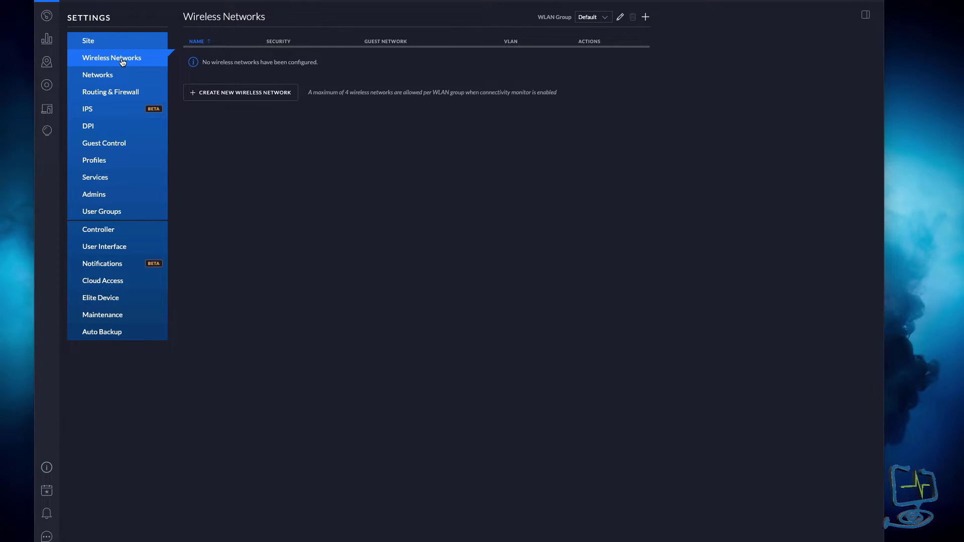
click(194, 95)
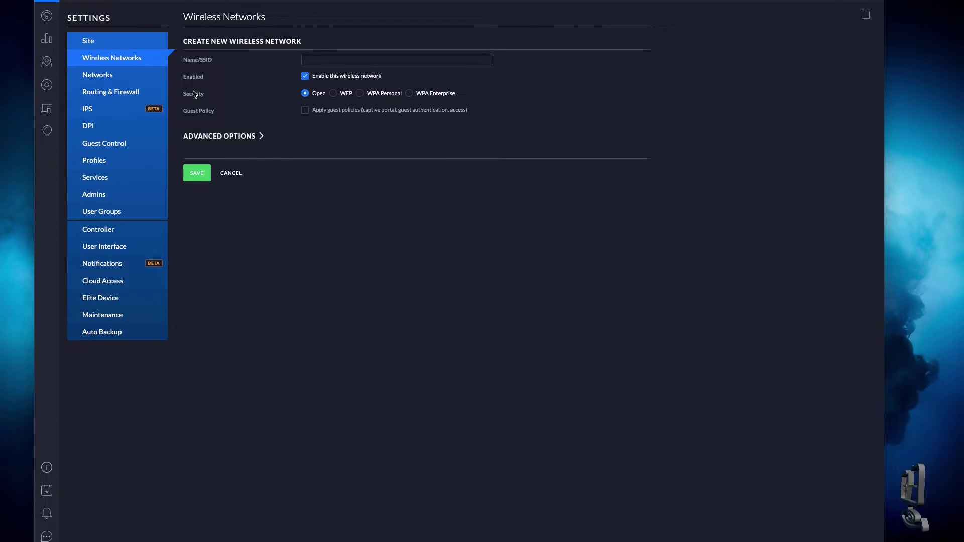
Name the network 'WhiteCroft Unifi', choose WPA Personal security, and enter its security key
click(323, 60)
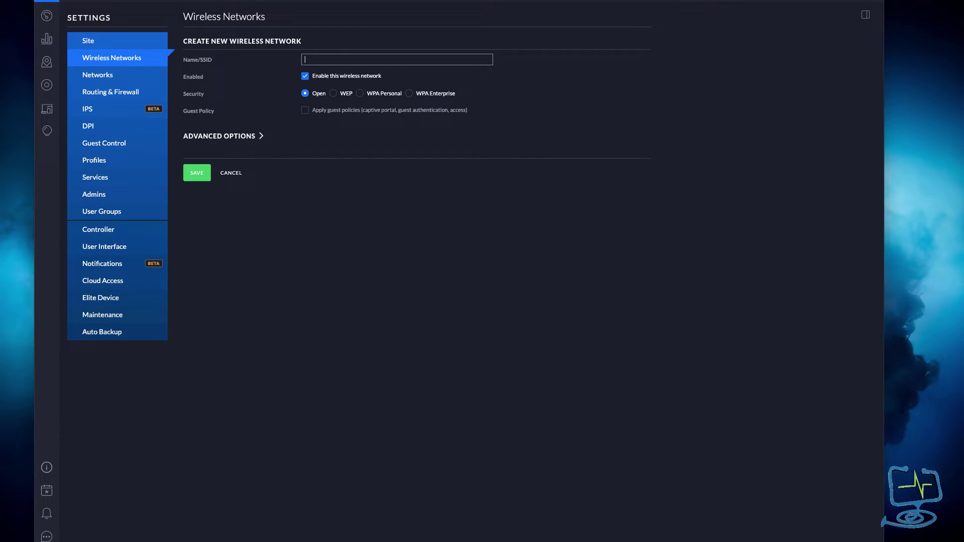
text(WhiteCro)
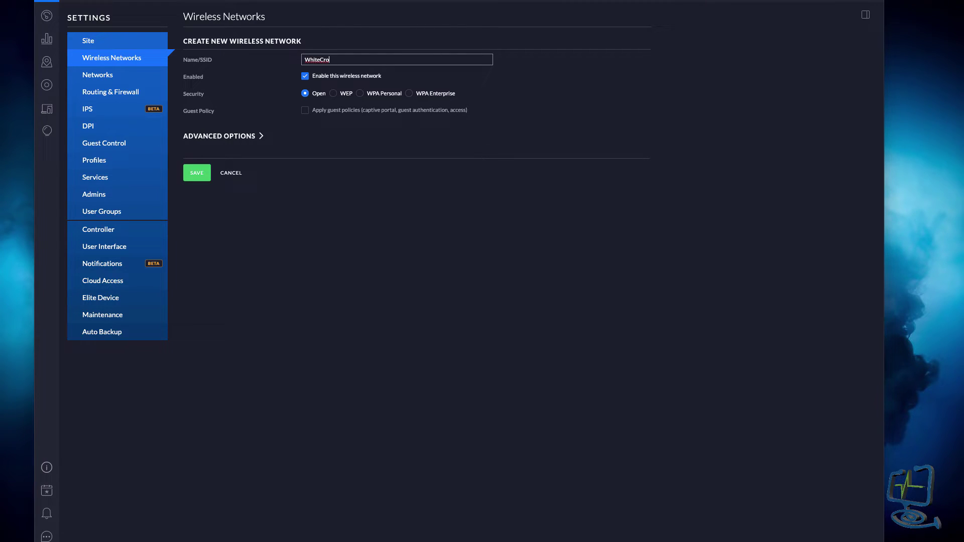
text(ft)
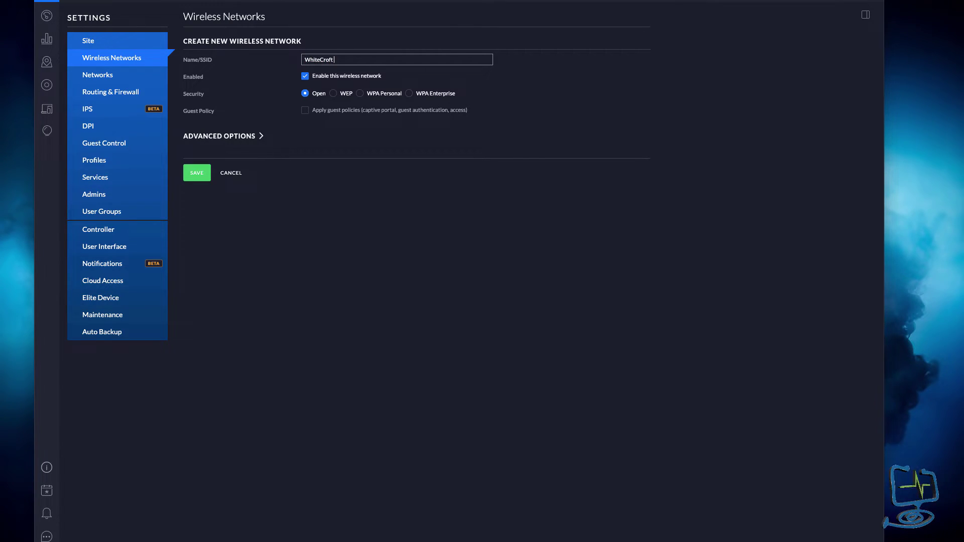
text( Unifi)
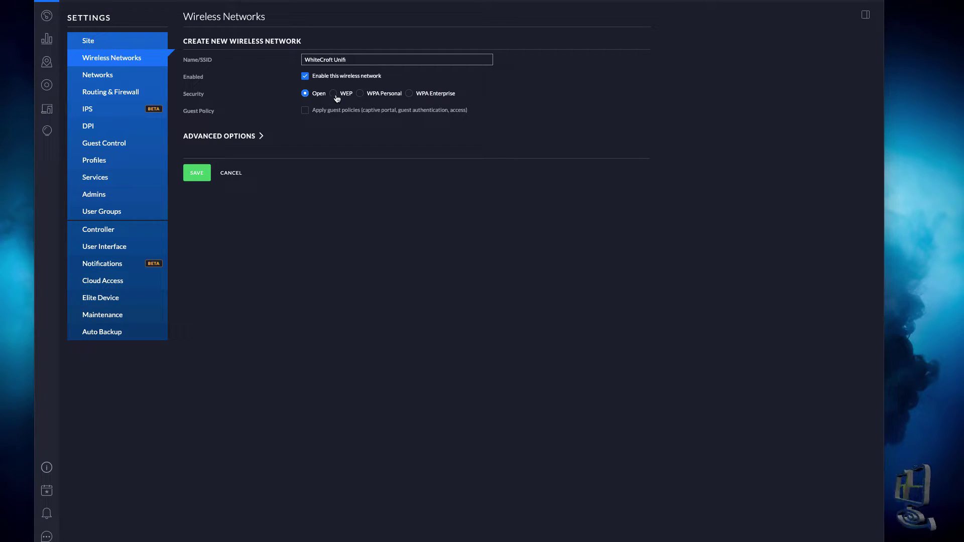
click(333, 94)
click(360, 94)
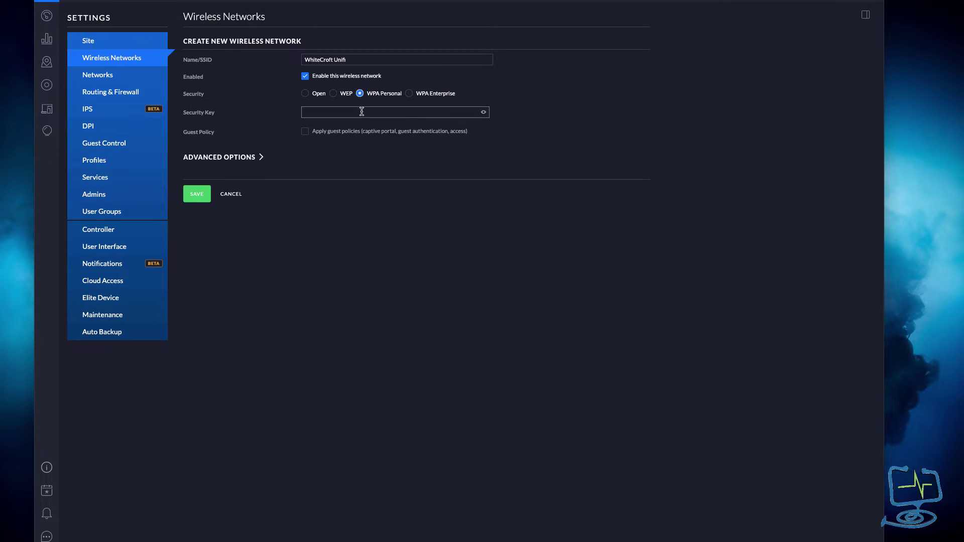
click(410, 94)
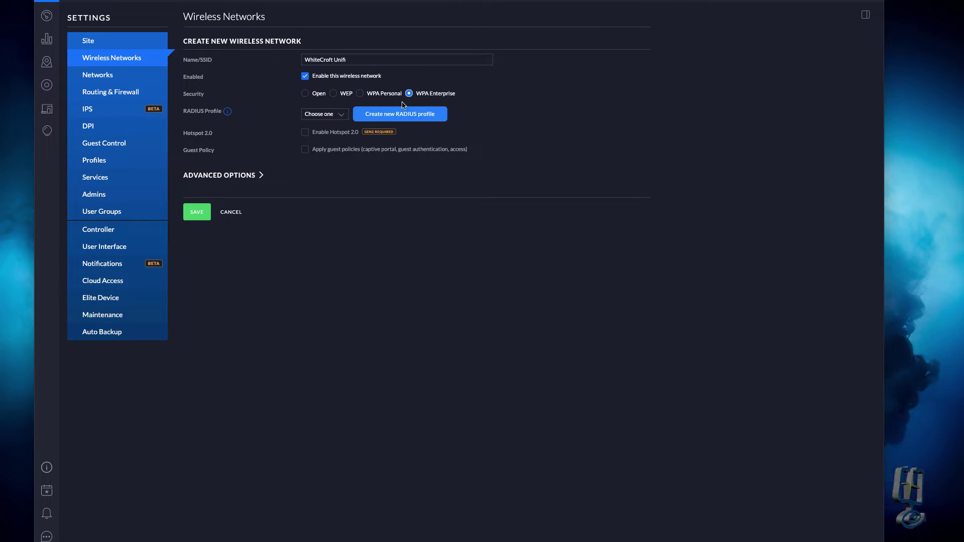
click(359, 94)
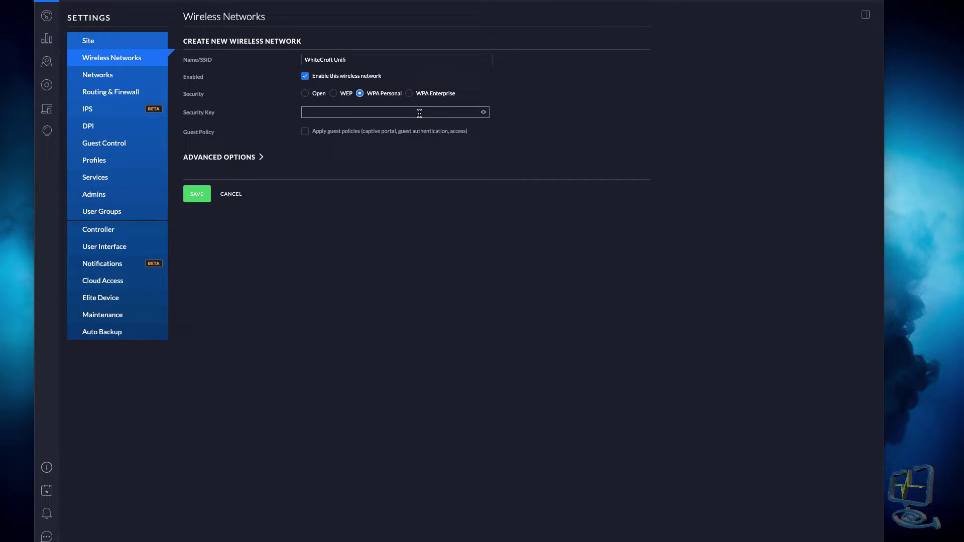
click(342, 112)
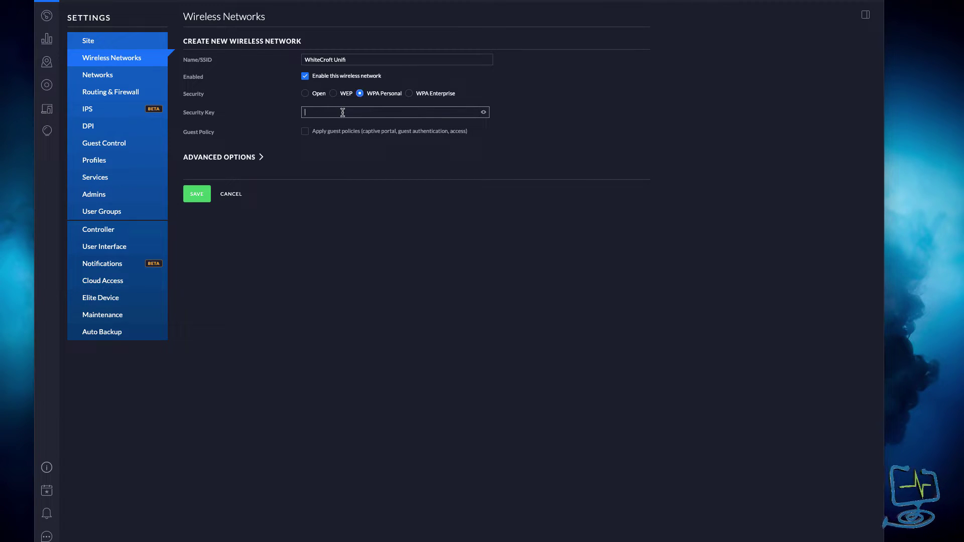
text(***)
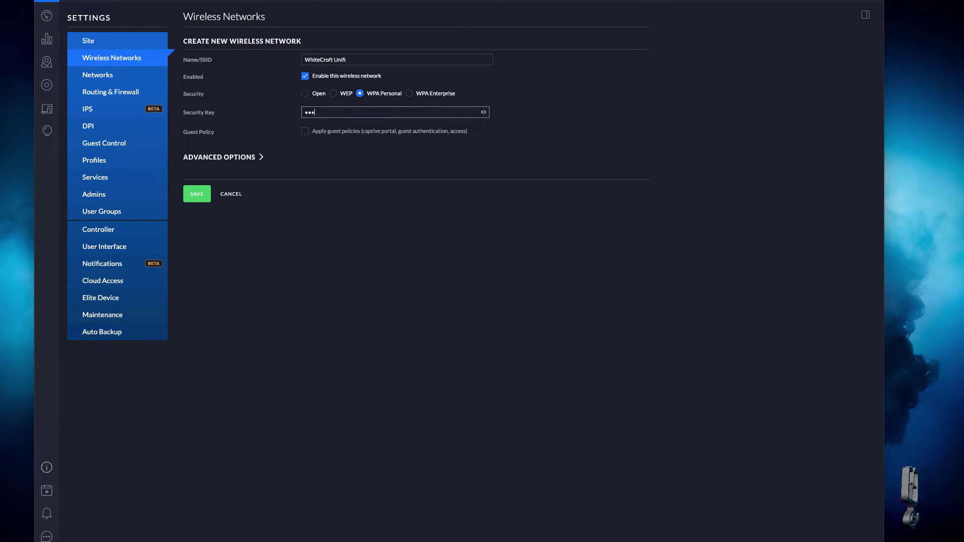
text(***)
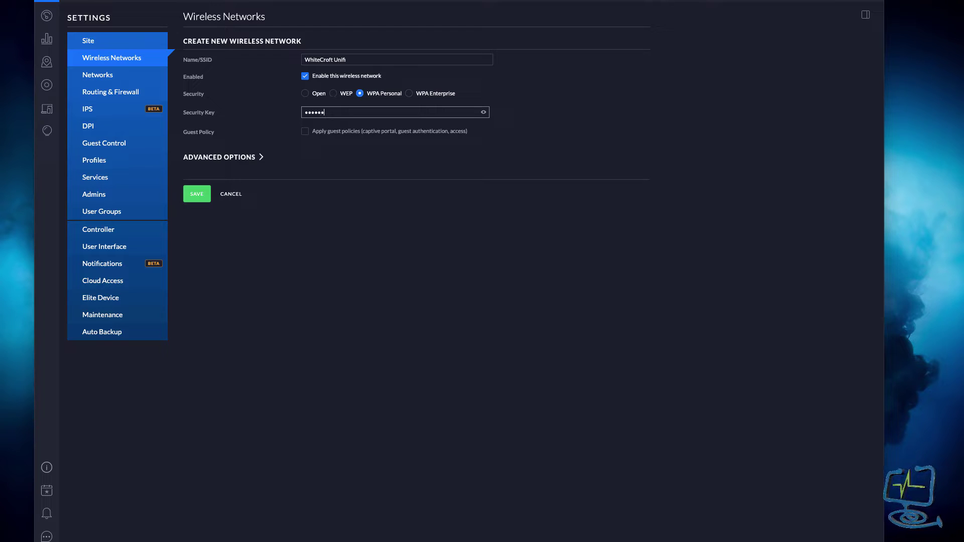
text(**)
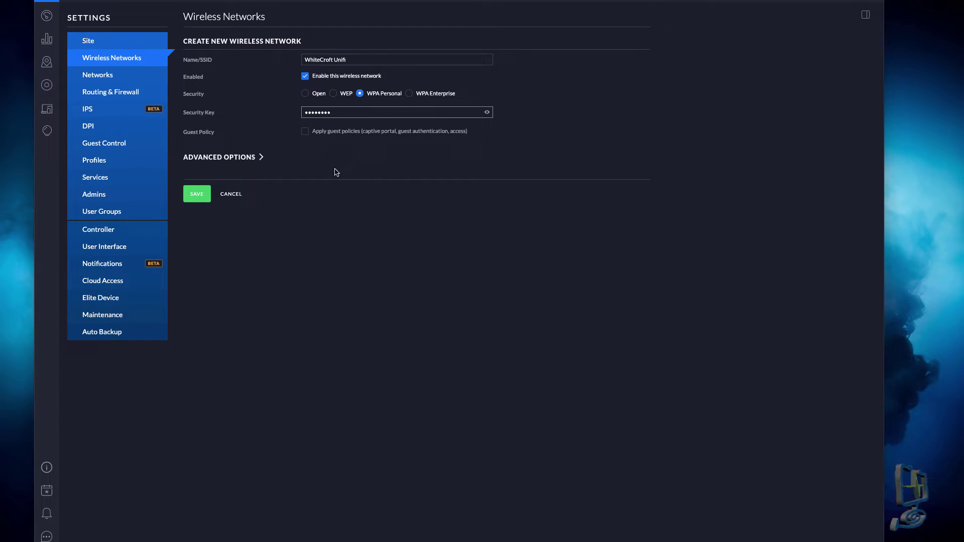
Save WhiteCroft Unifi, dismiss the success notice, and open the network for editing
click(196, 195)
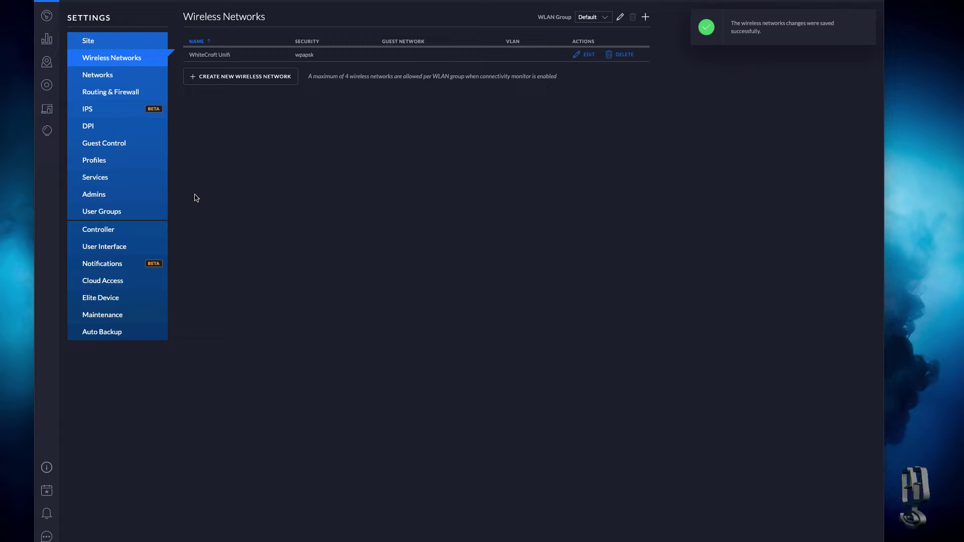
click(812, 40)
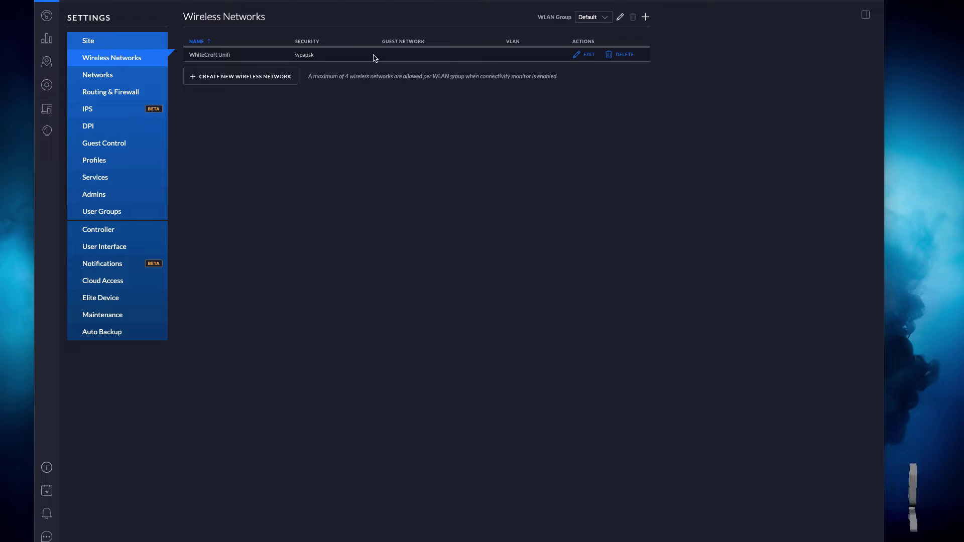
click(585, 55)
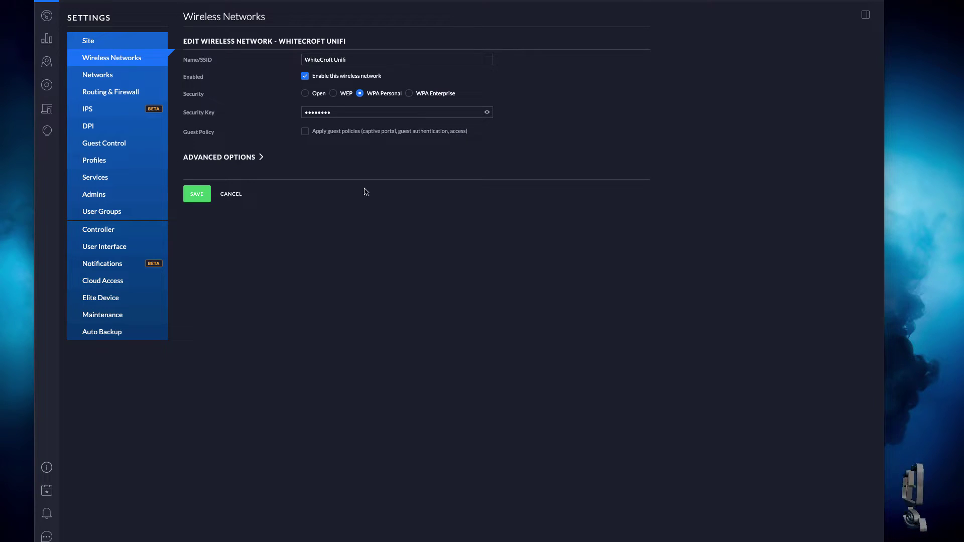
Expand Advanced Options, toggle Apply guest policies on and back off, and leave without saving
click(254, 158)
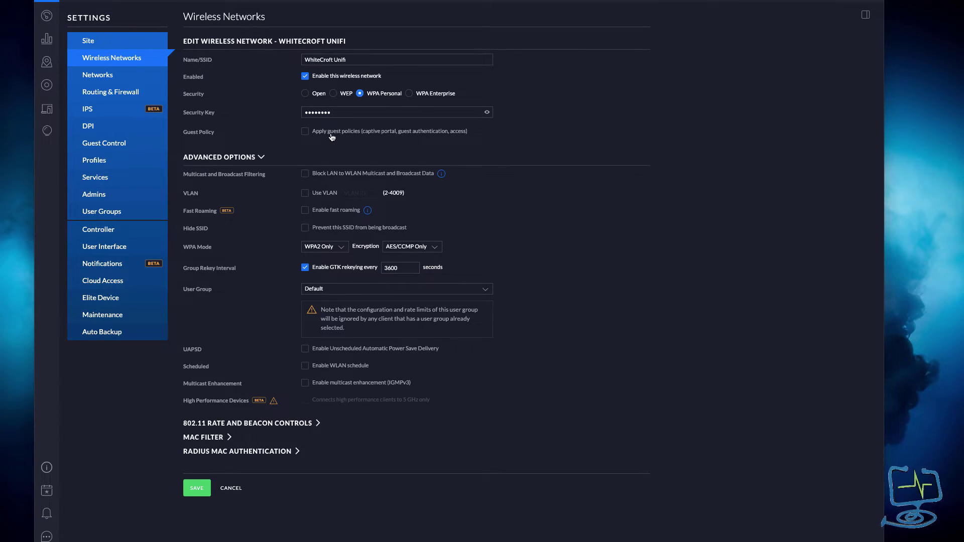
click(305, 132)
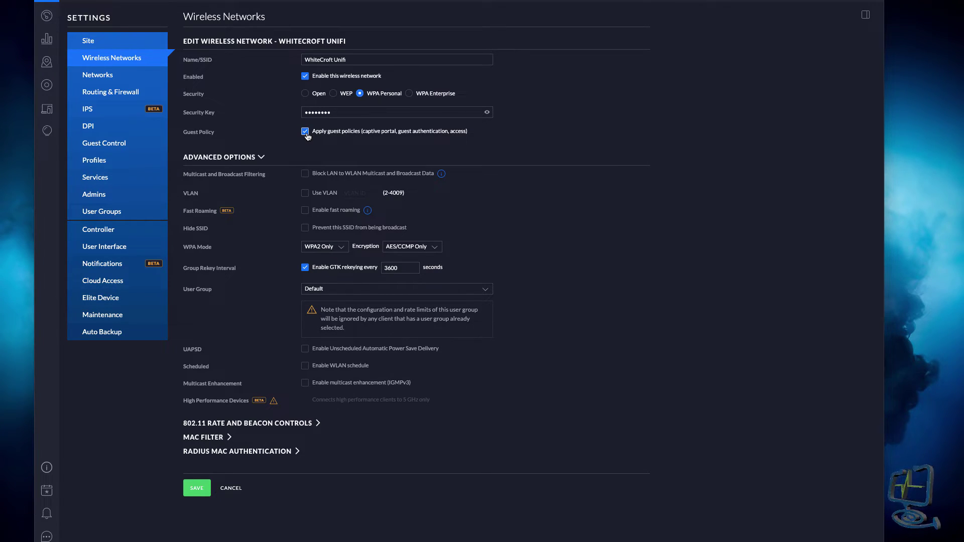
click(306, 133)
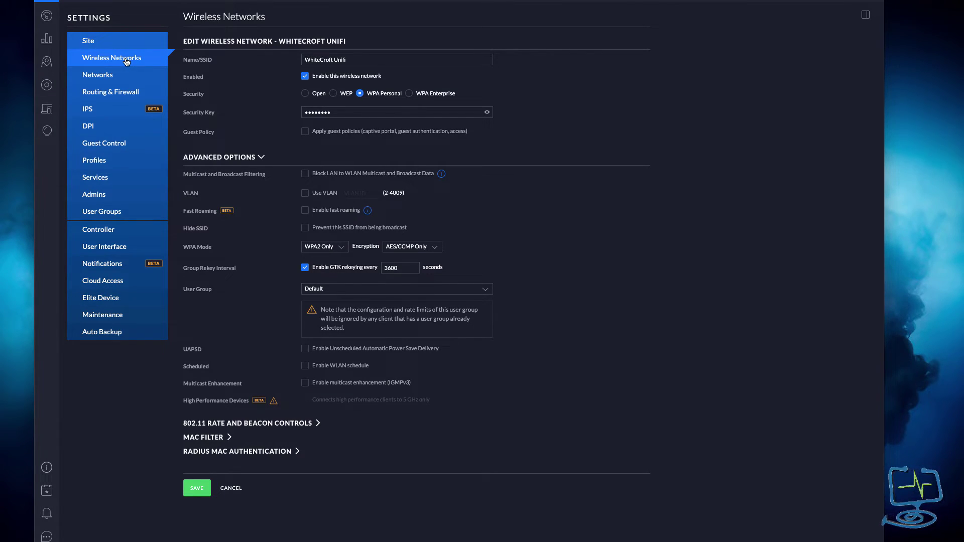
click(230, 488)
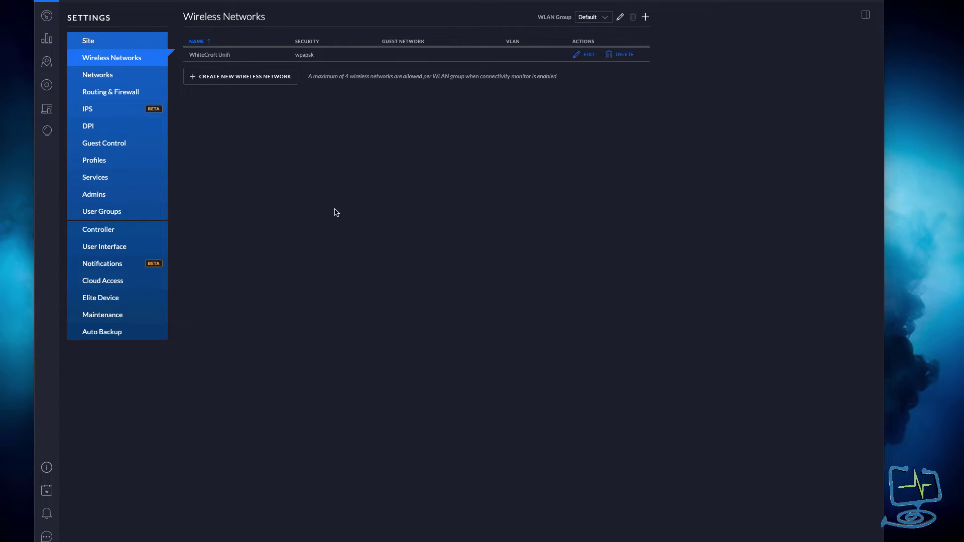
Create a second network named 'WhiteCroft Unifi Guest' with WPA Personal and a security key
click(197, 80)
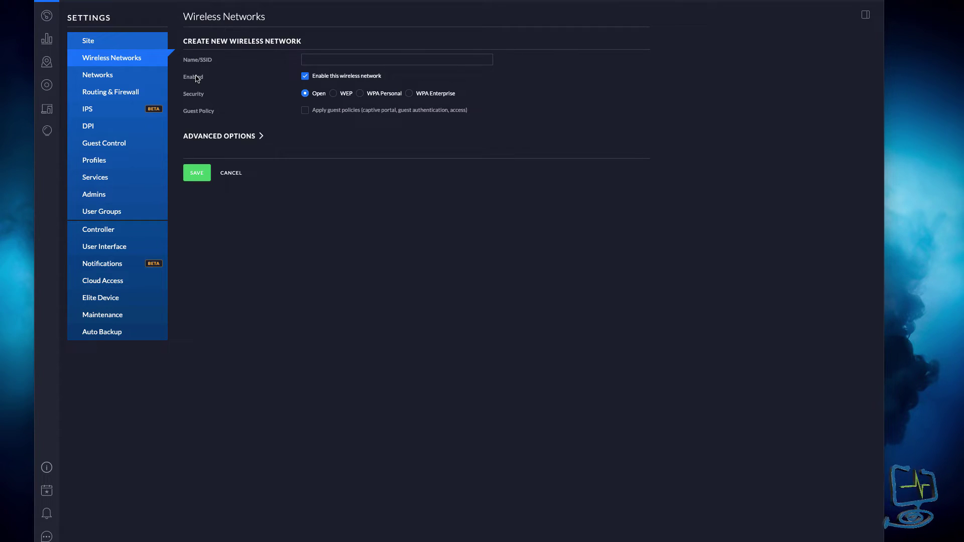
click(335, 59)
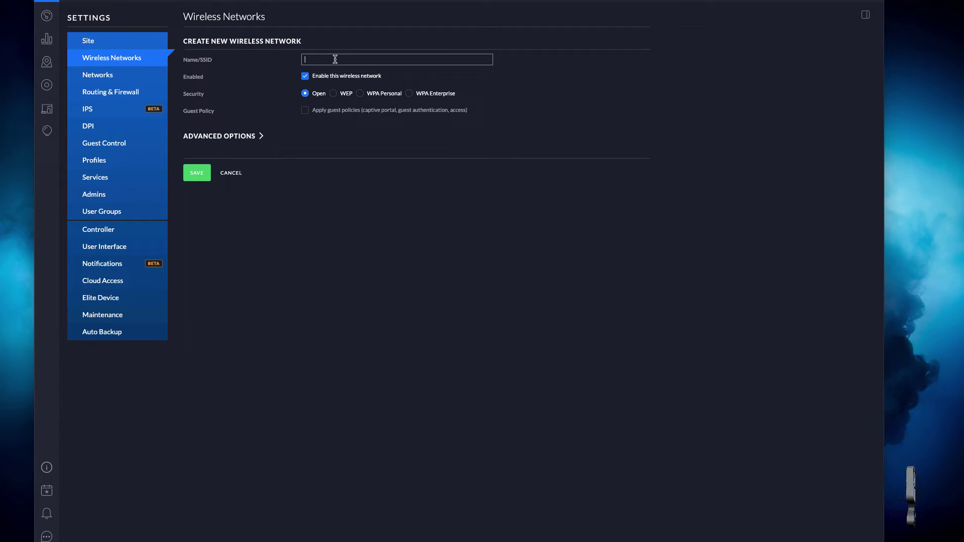
text(WHITECR)
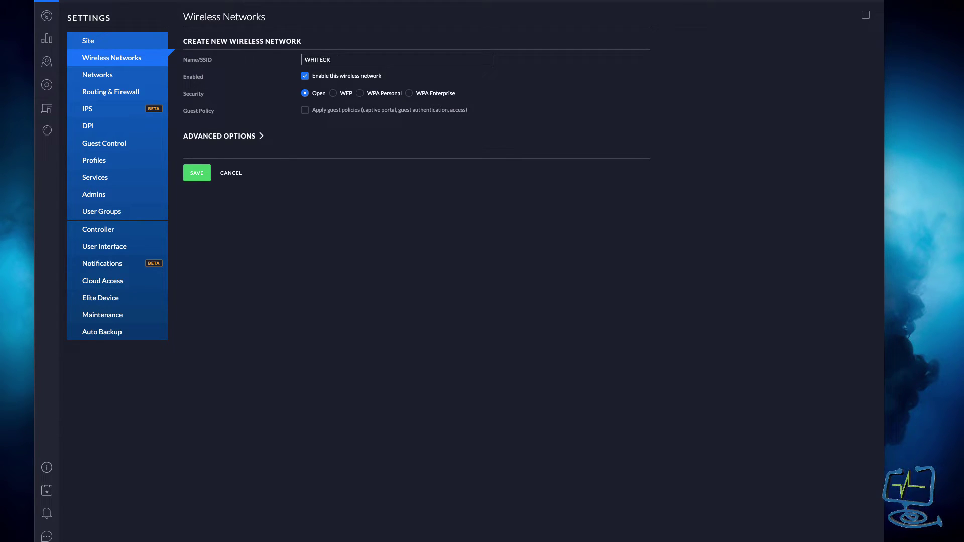
text(OFT)
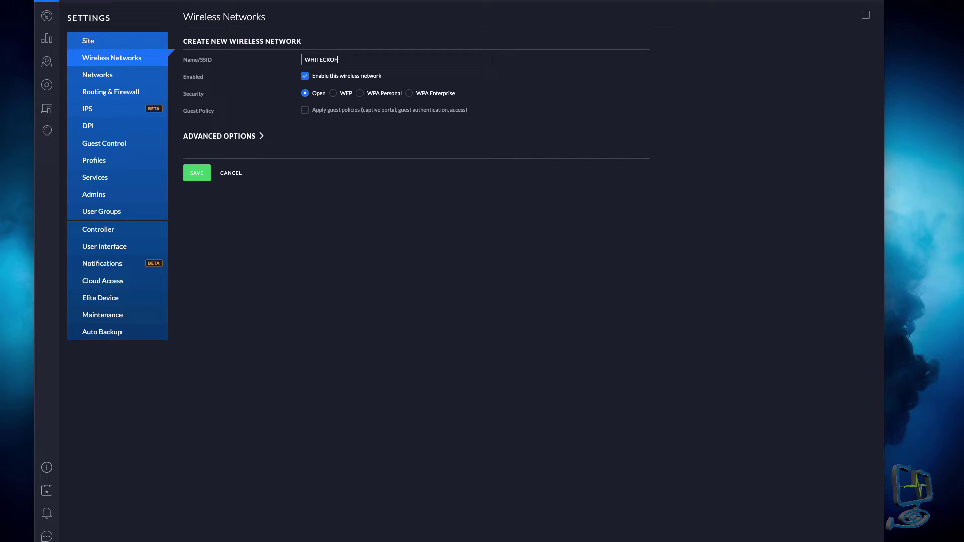
key(BackSpace)
key(BackSpace)
key(BackSpace)
key(BackSpace)
key(BackSpace)
key(BackSpace)
key(BackSpace)
key(BackSpace)
key(BackSpace)
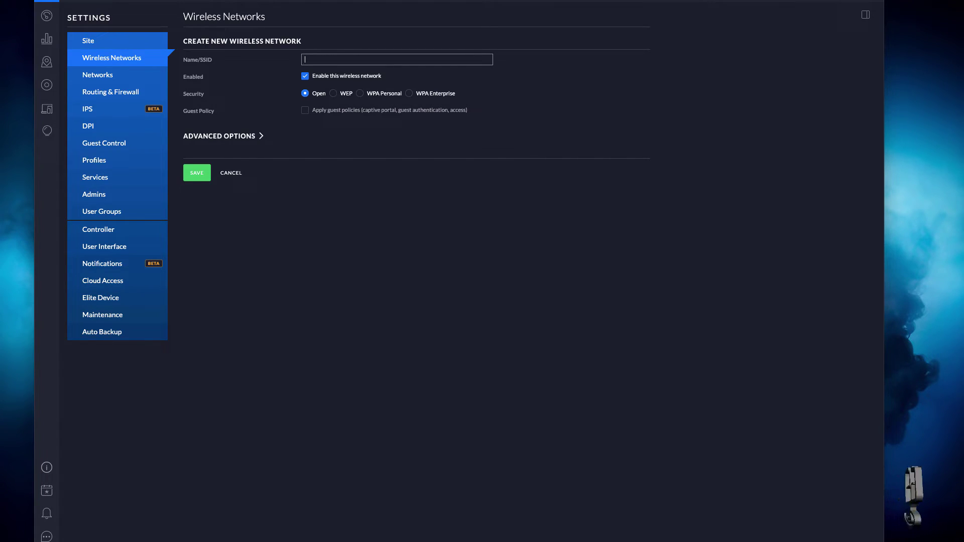
text(WhiteCro)
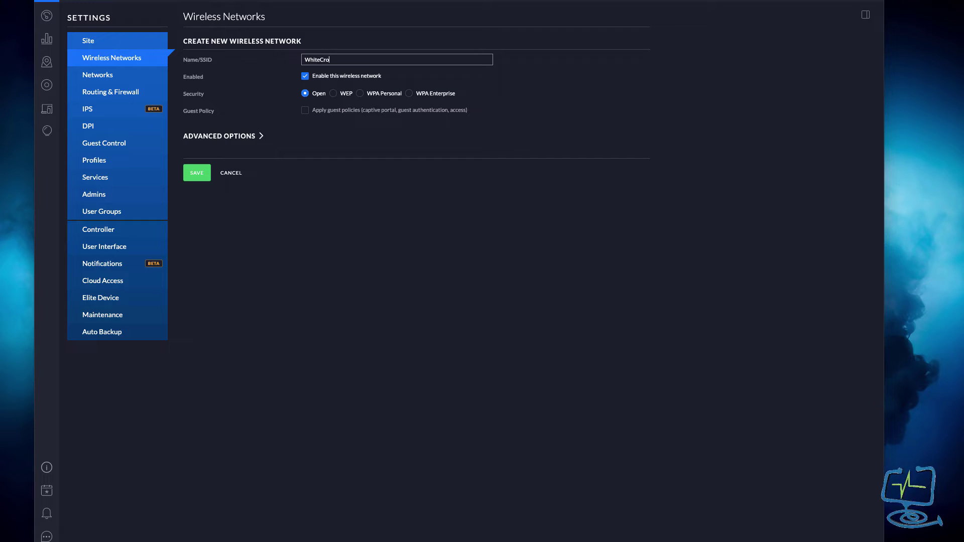
text(ft Unifi)
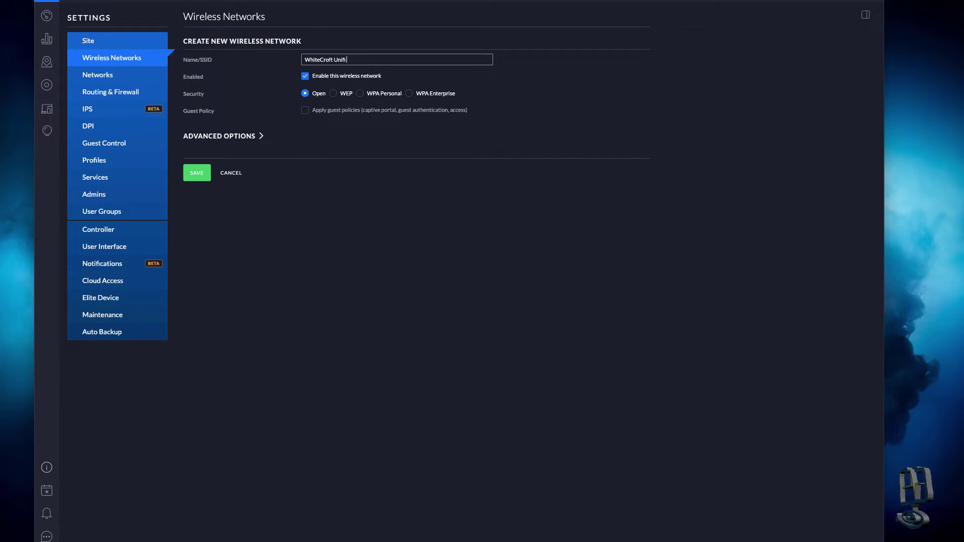
text( Guest)
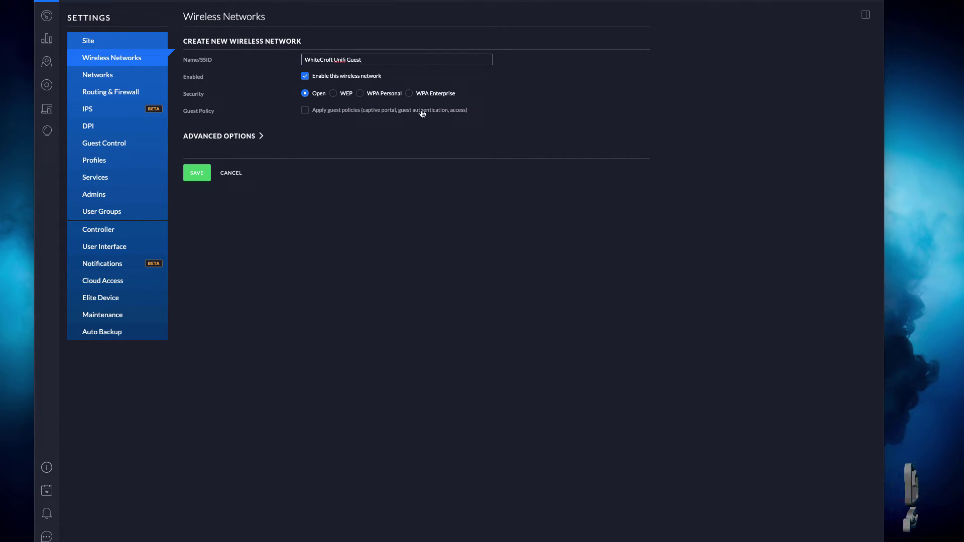
click(360, 95)
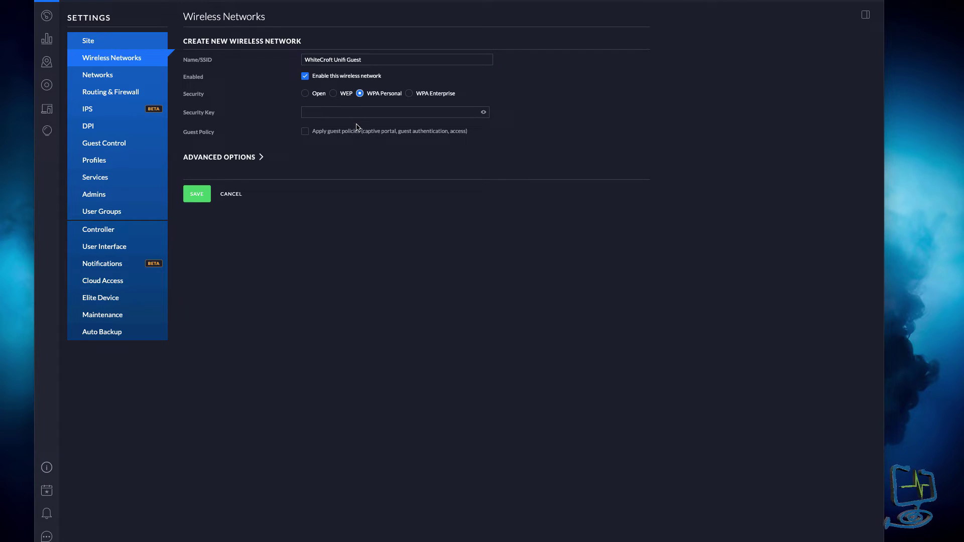
click(481, 112)
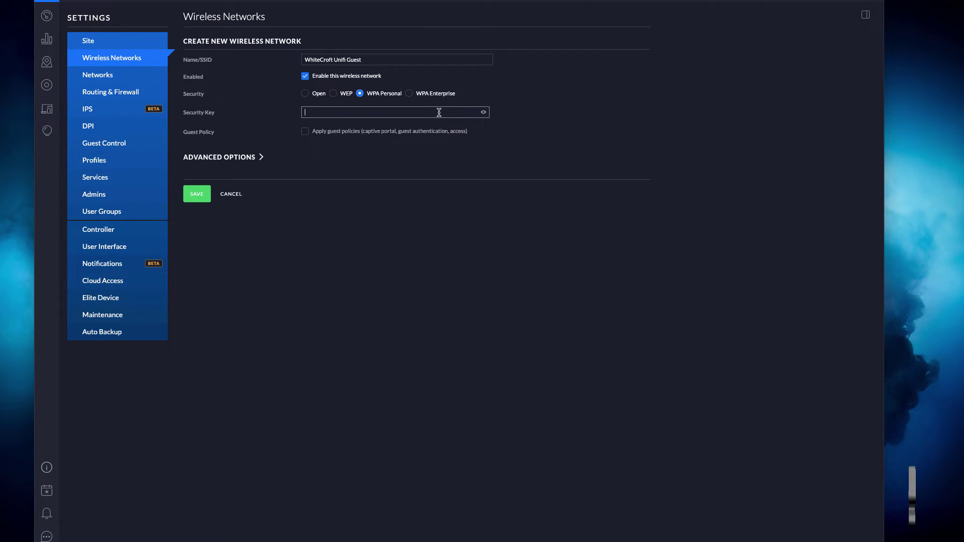
text(••••••••)
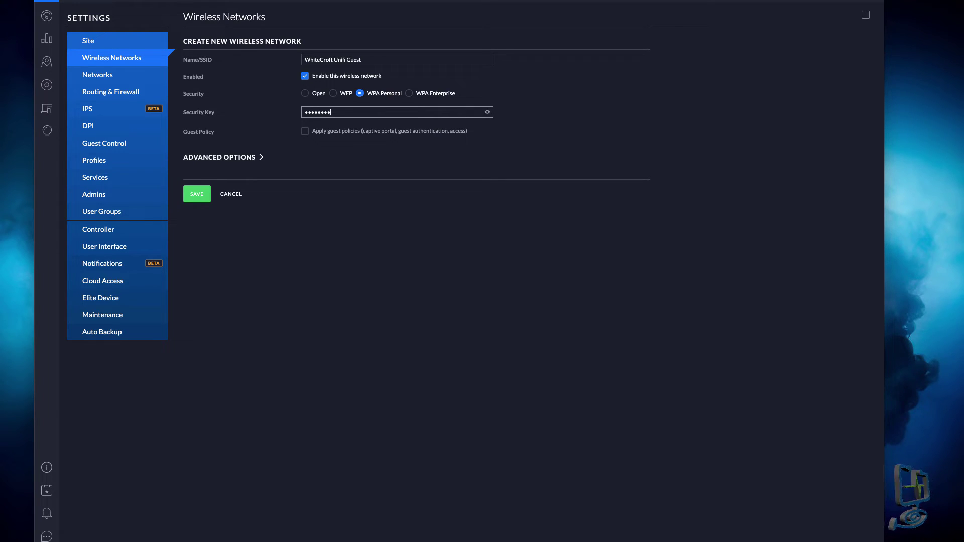
Enable guest policies on WhiteCroft Unifi Guest, keeping the advanced-options user group at Default
click(305, 132)
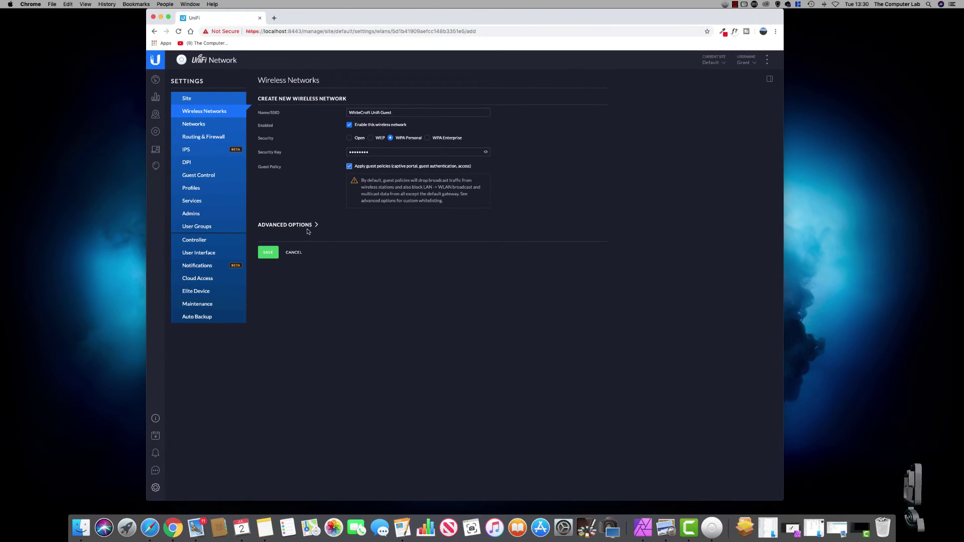
click(311, 225)
scroll(475, 291, down, 1)
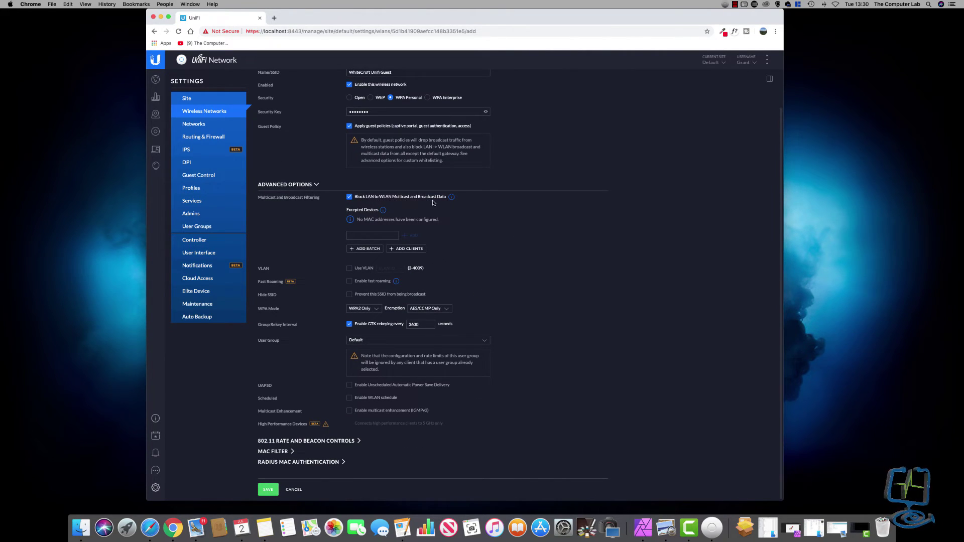
mouse_move(451, 199)
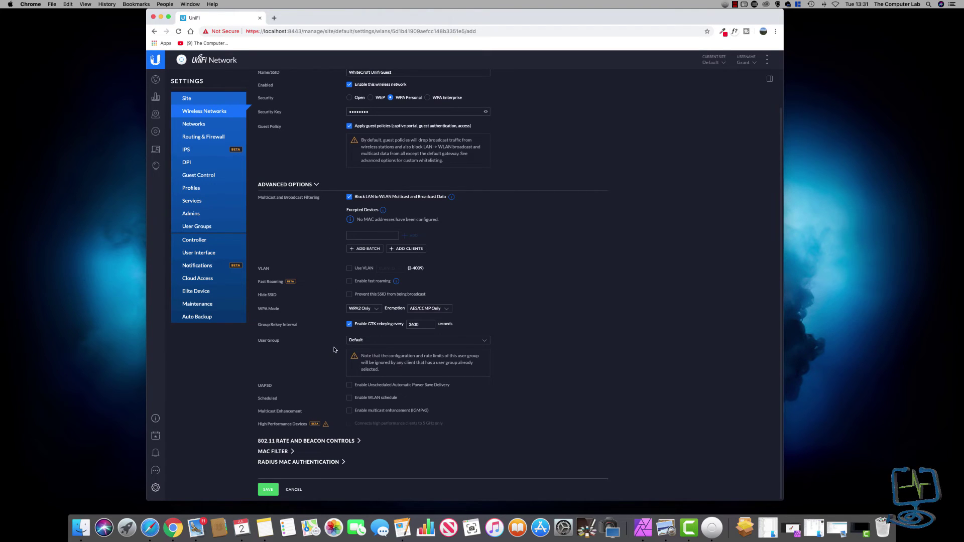
click(357, 340)
click(519, 324)
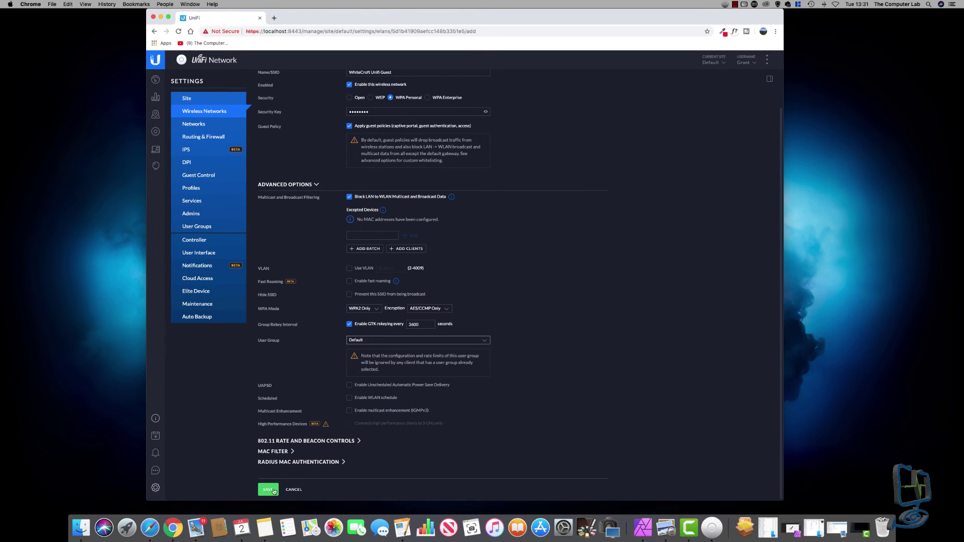
Save the WhiteCroft Unifi Guest network so it appears beside WhiteCroft Unifi
click(269, 490)
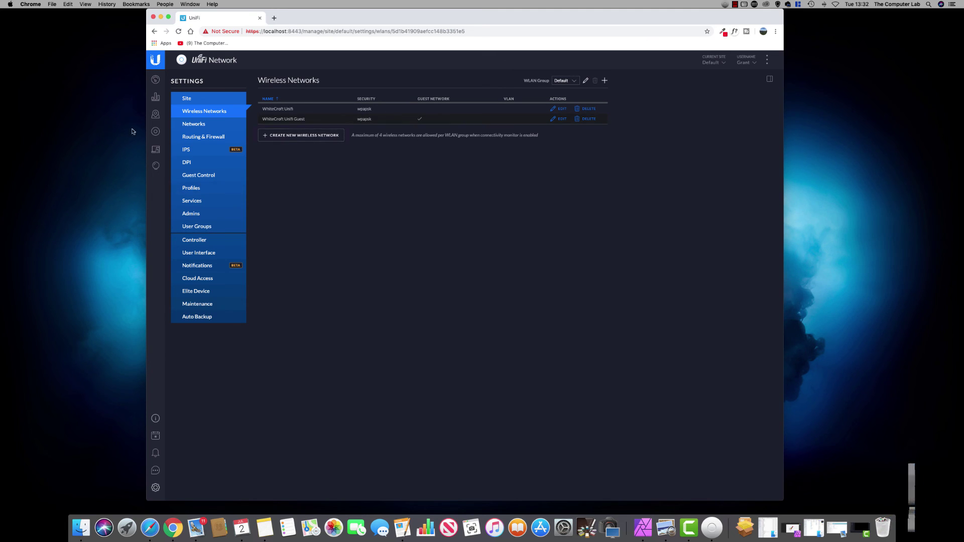
Return to the Devices list showing the single connected access point
click(155, 132)
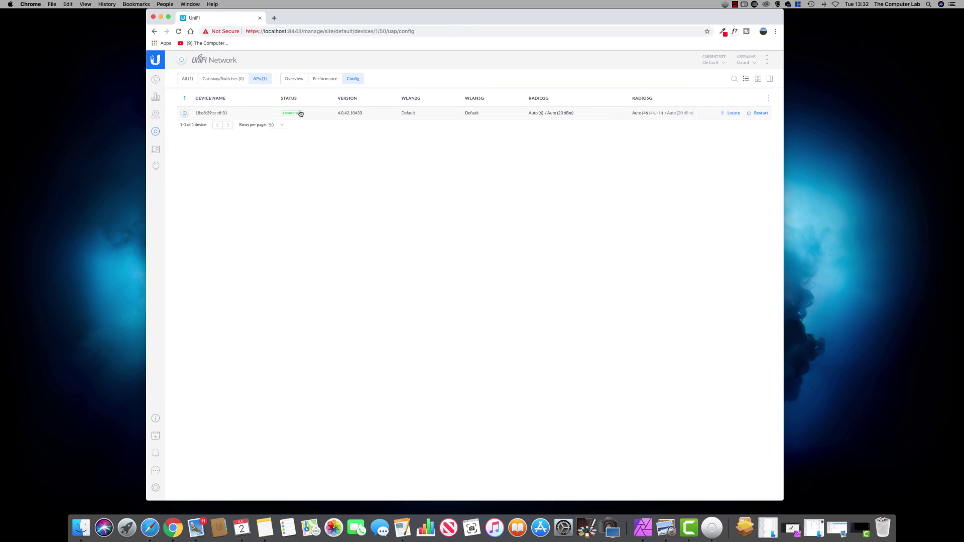